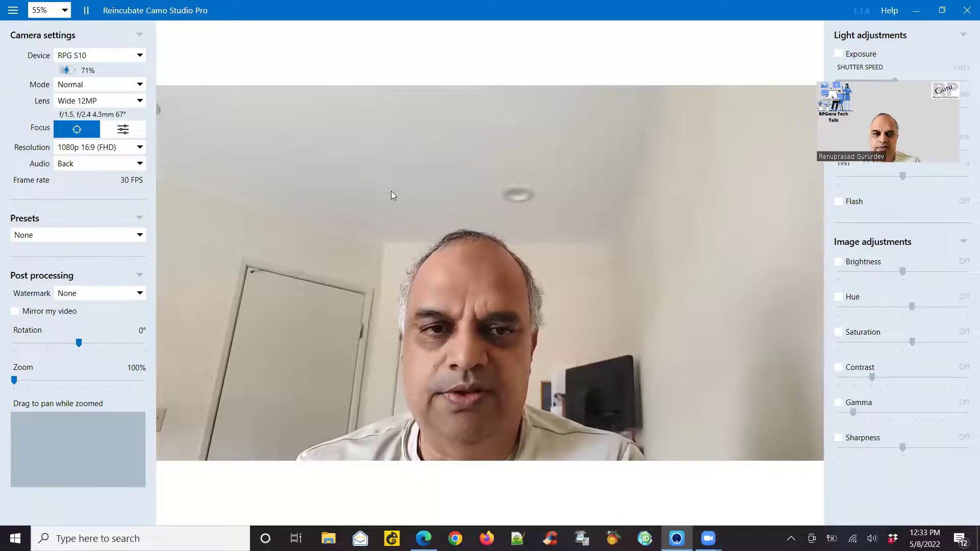
Step: Try the back camera's Ultra Wide 15MP lens and switch back to the Wide 12MP lens
{"action": "left_click", "coordinate": [139, 57]}
{"action": "left_click", "coordinate": [140, 58]}
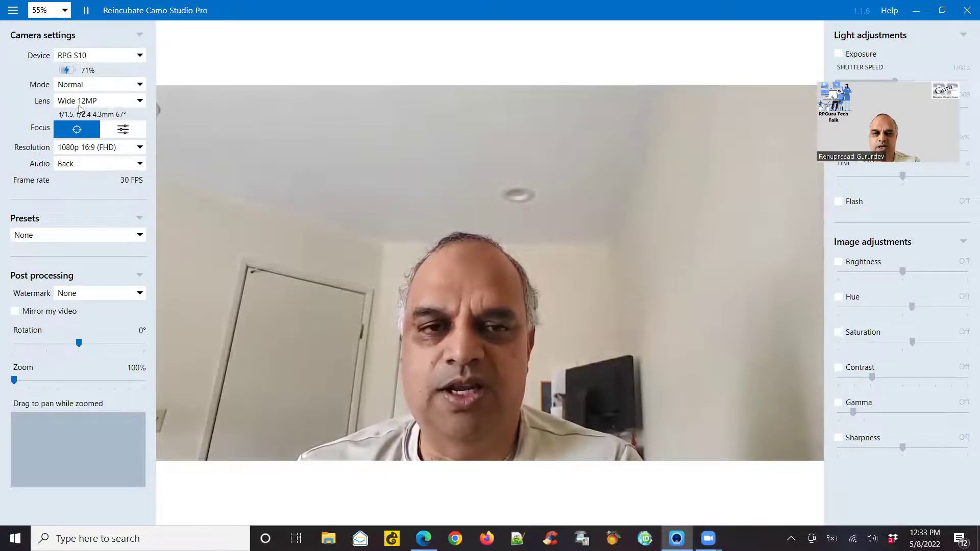
{"action": "left_click", "coordinate": [139, 101]}
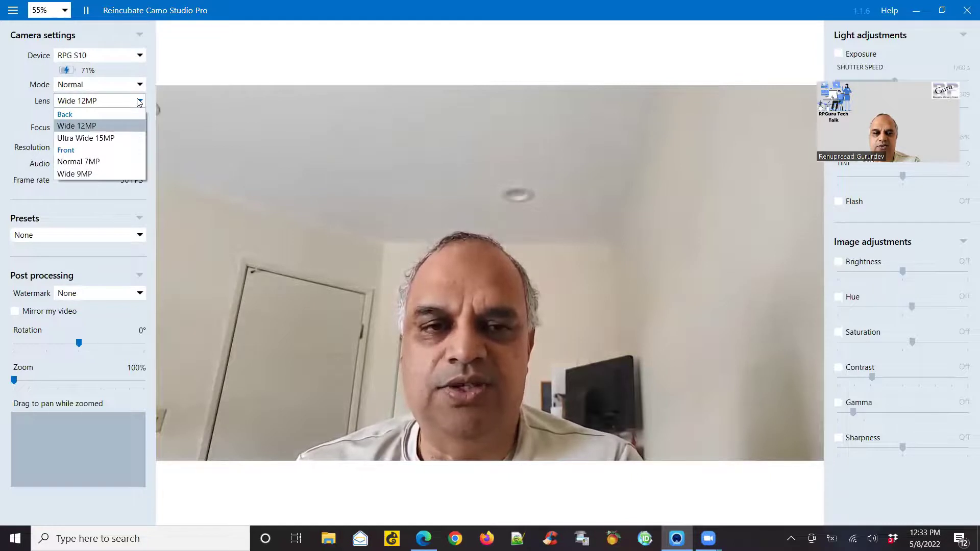
{"action": "left_click", "coordinate": [103, 137]}
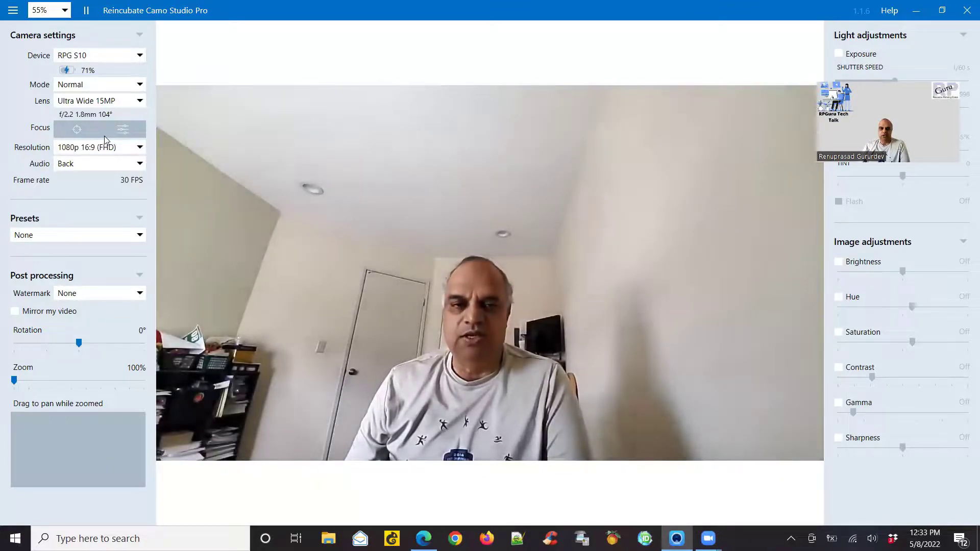
{"action": "left_click", "coordinate": [139, 102]}
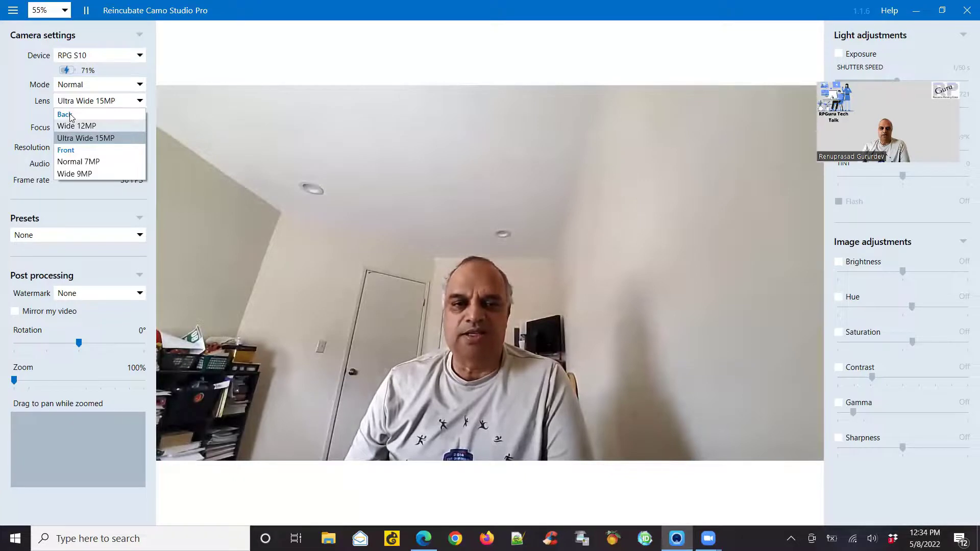
{"action": "left_click", "coordinate": [97, 128]}
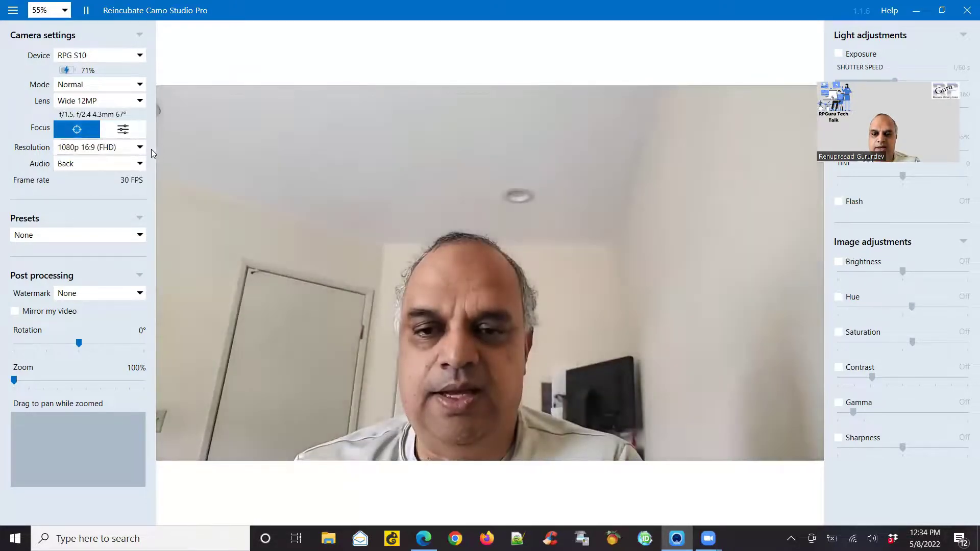
Step: Examine the available front and back lenses and the audio source choices, keeping the audio source on Back
{"action": "left_click", "coordinate": [140, 102]}
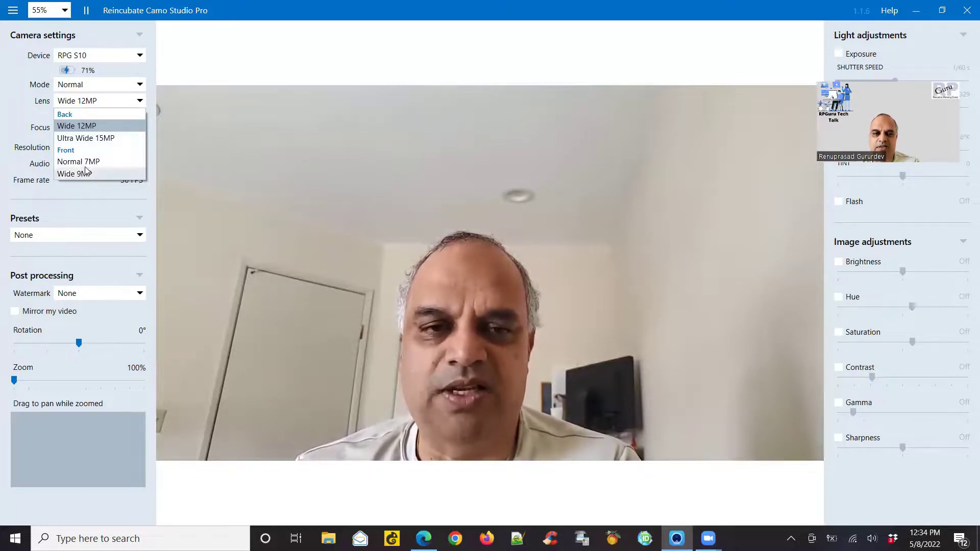
{"action": "left_click", "coordinate": [154, 94]}
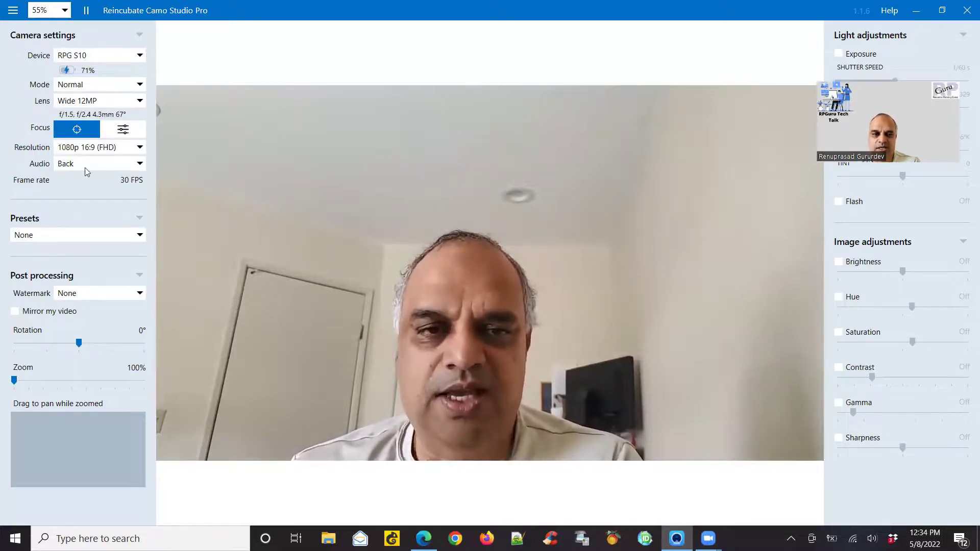
{"action": "left_click", "coordinate": [139, 165]}
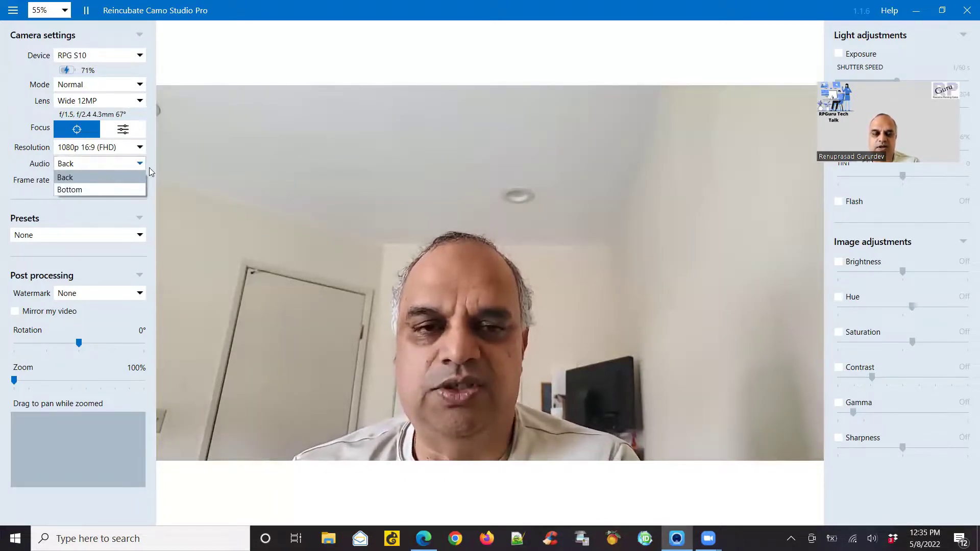
{"action": "left_click", "coordinate": [111, 182]}
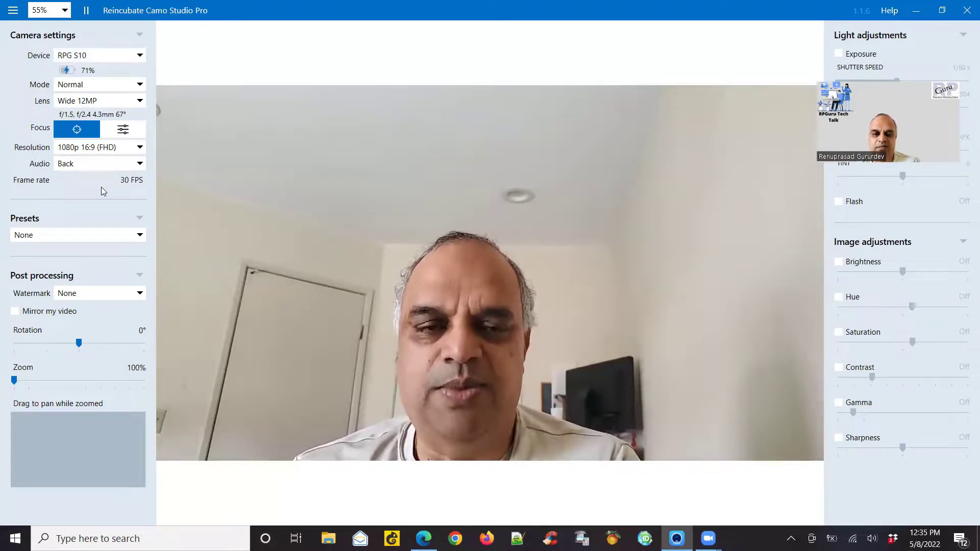
Step: Try the Saturation buff, Saturation nerf and Mono presets on the camera feed in turn
{"action": "left_click", "coordinate": [137, 238]}
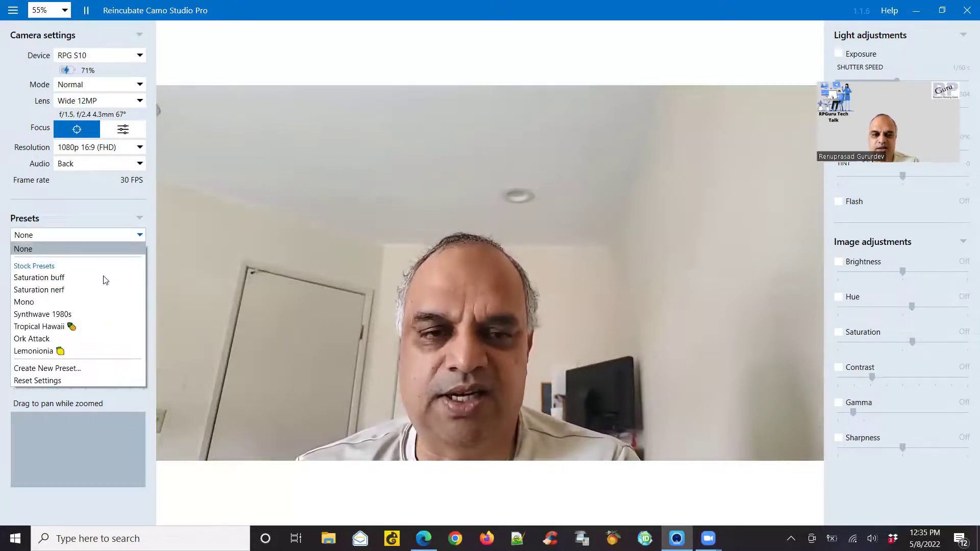
{"action": "left_click", "coordinate": [105, 279]}
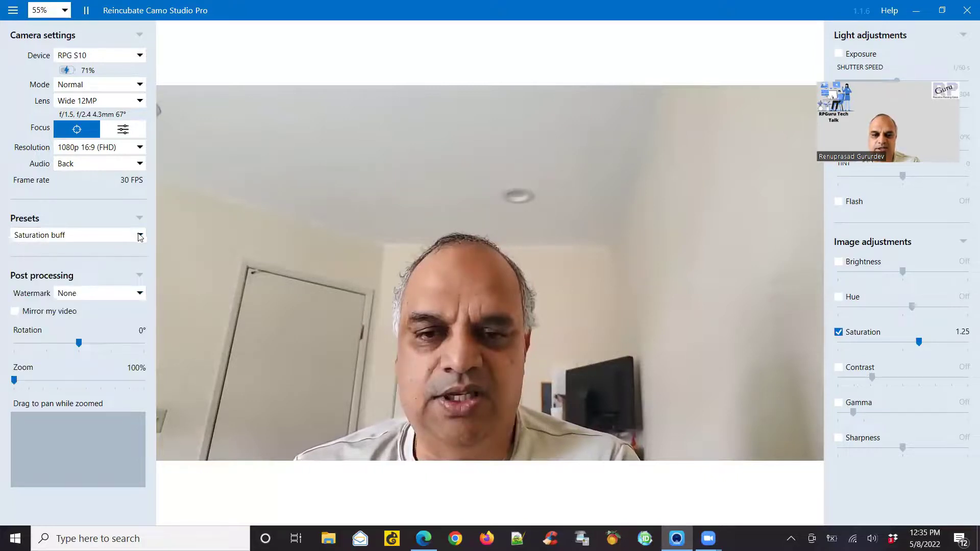
{"action": "left_click", "coordinate": [134, 237]}
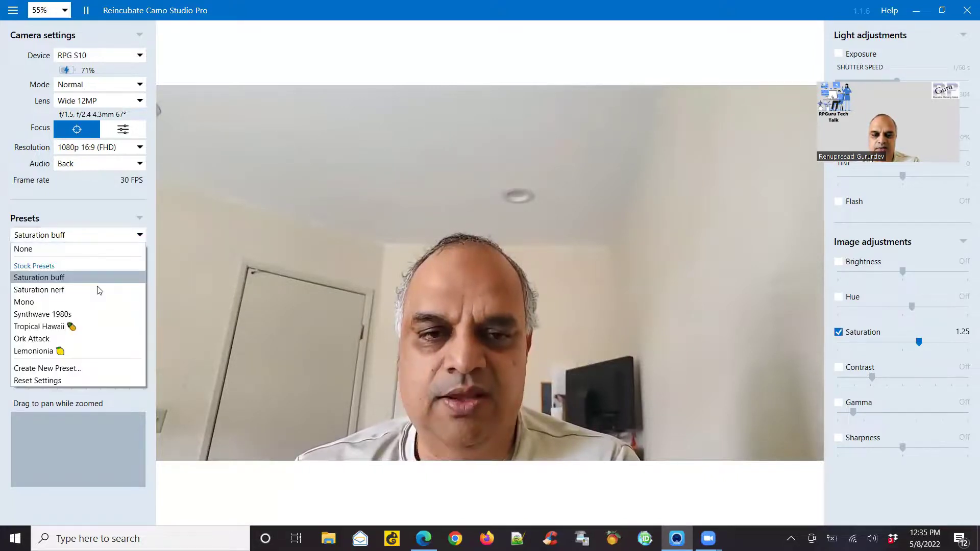
{"action": "left_click", "coordinate": [99, 290]}
{"action": "left_click", "coordinate": [139, 238]}
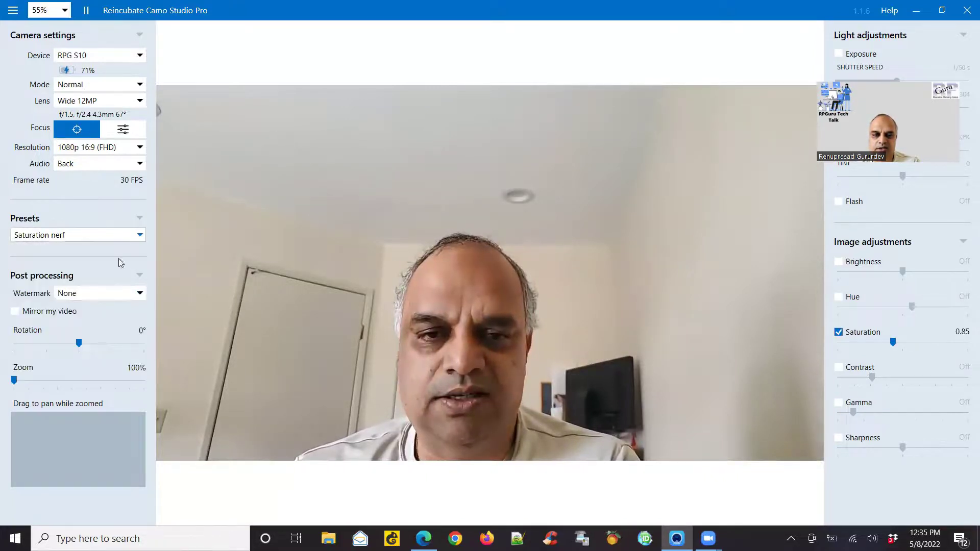
{"action": "left_click", "coordinate": [100, 303]}
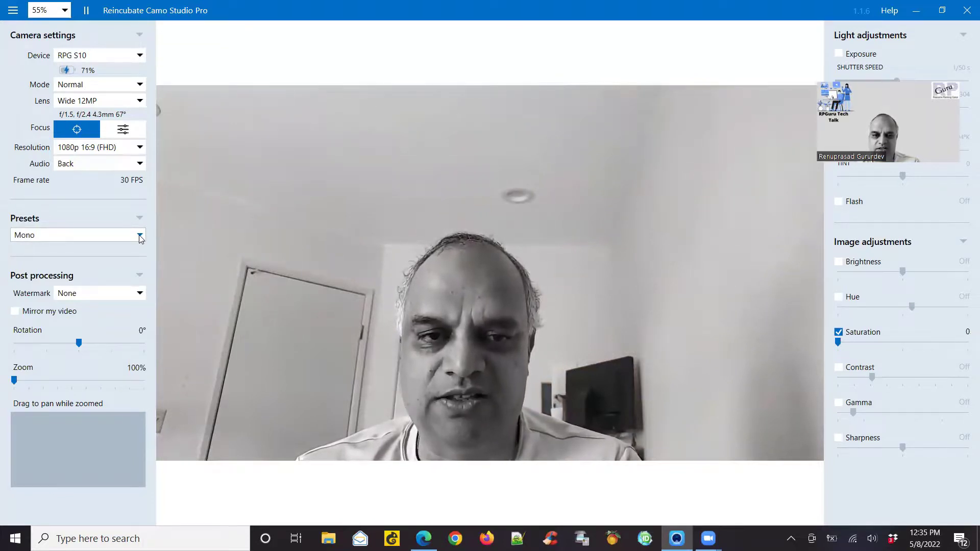
Step: Try the Synthwave 1980s, Tropical Hawaii and Ork Attack presets on the camera feed in turn
{"action": "left_click", "coordinate": [139, 236]}
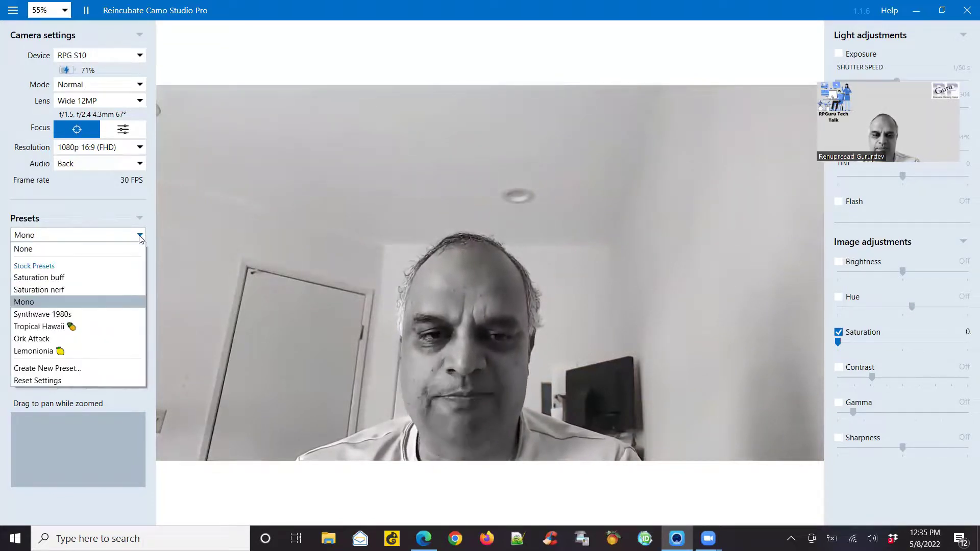
{"action": "left_click", "coordinate": [102, 310]}
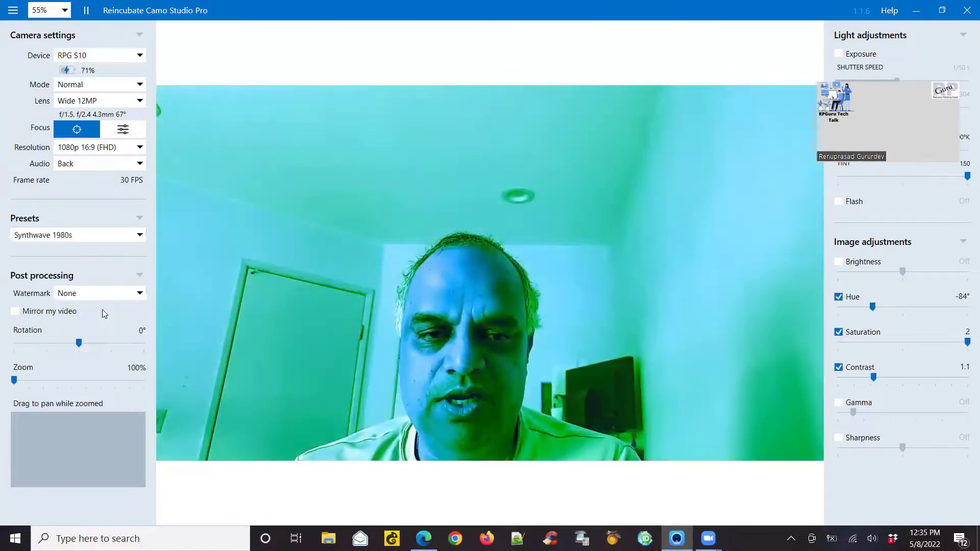
{"action": "left_click", "coordinate": [140, 235]}
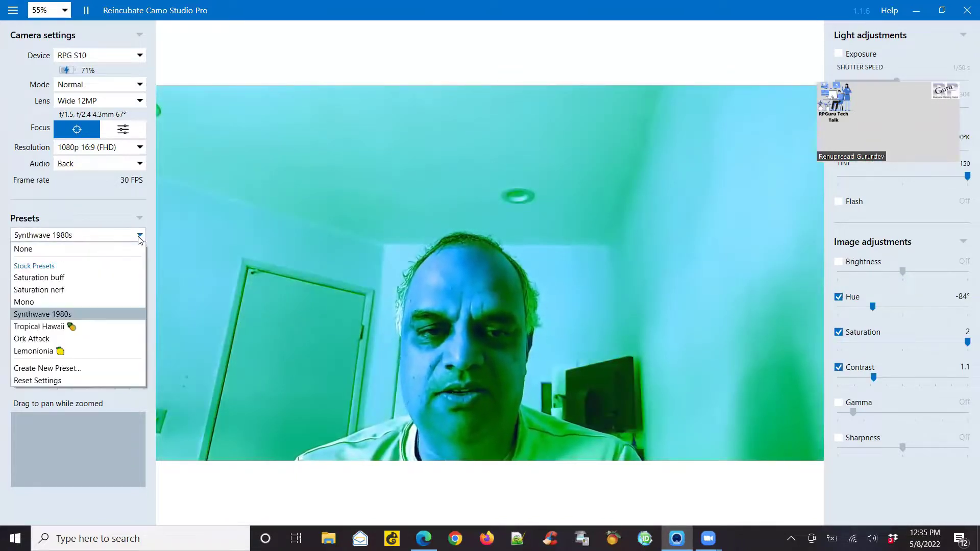
{"action": "left_click", "coordinate": [94, 327]}
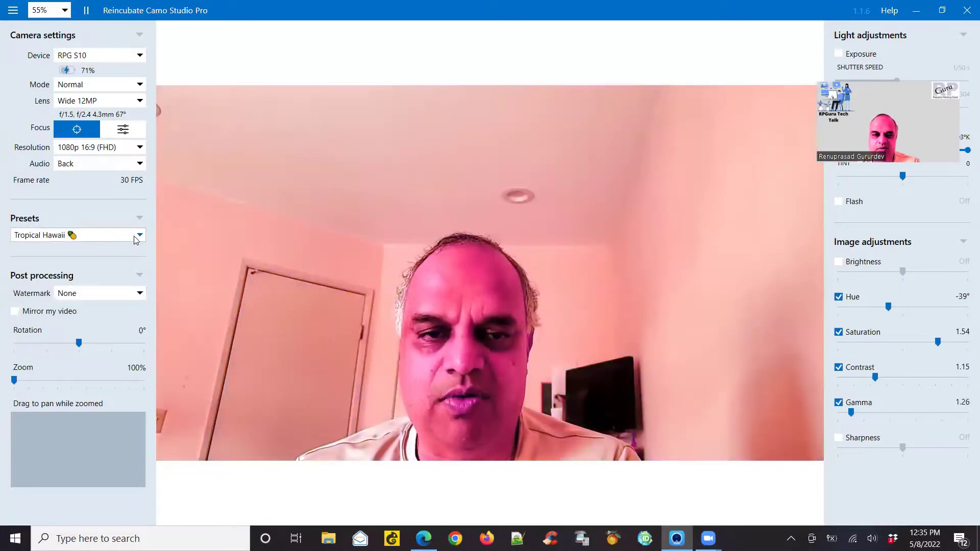
{"action": "left_click", "coordinate": [137, 237]}
{"action": "left_click", "coordinate": [104, 340]}
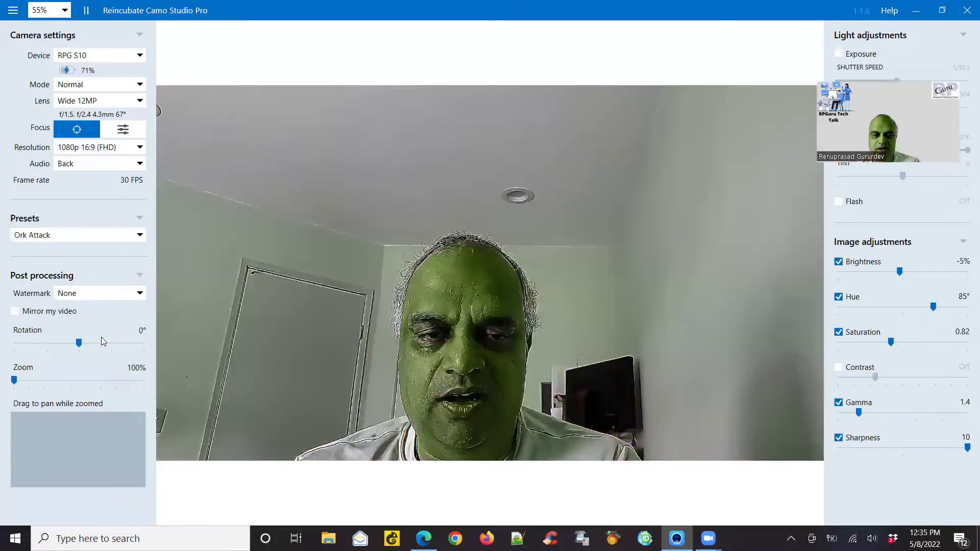
Step: Try the Lemonionia preset on the camera feed and return the preset to None
{"action": "left_click", "coordinate": [138, 235]}
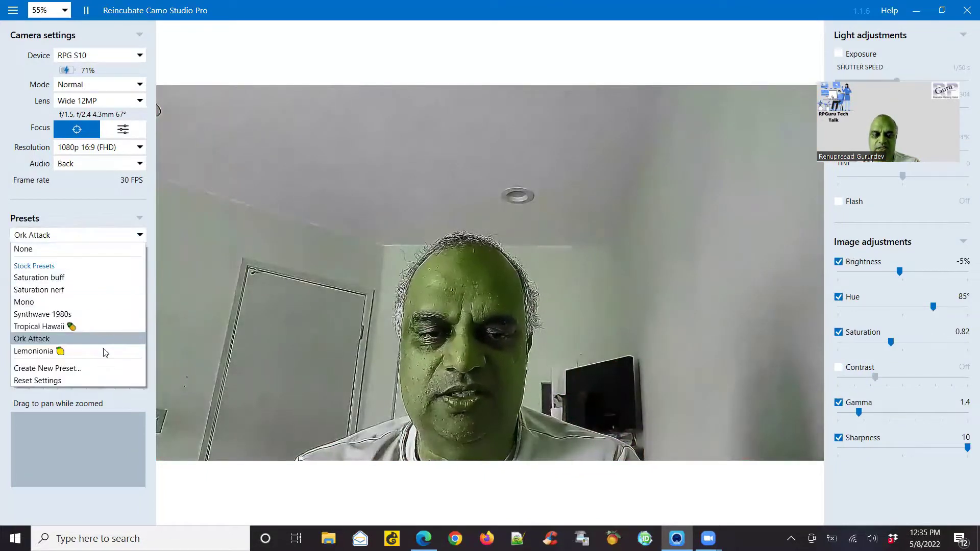
{"action": "left_click", "coordinate": [88, 352]}
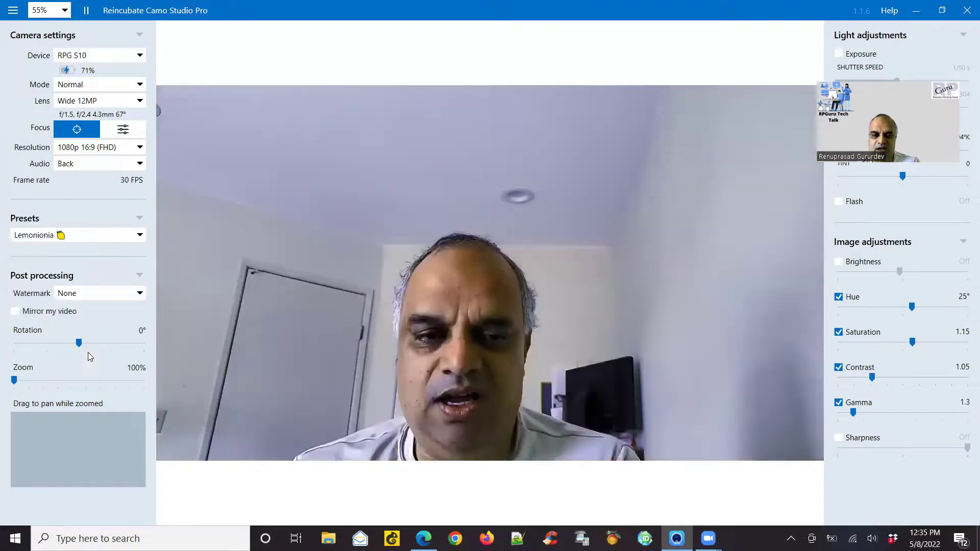
{"action": "left_click", "coordinate": [140, 241]}
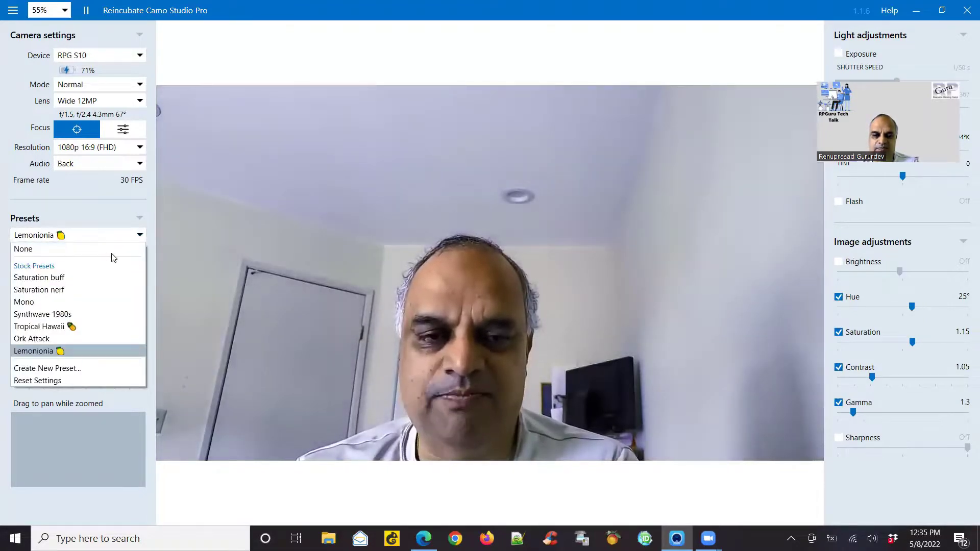
{"action": "left_click", "coordinate": [112, 250]}
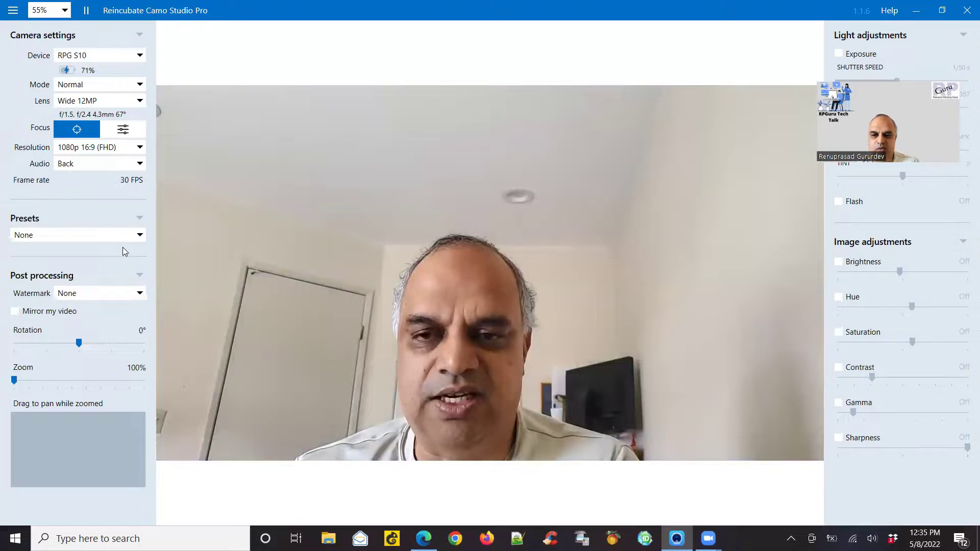
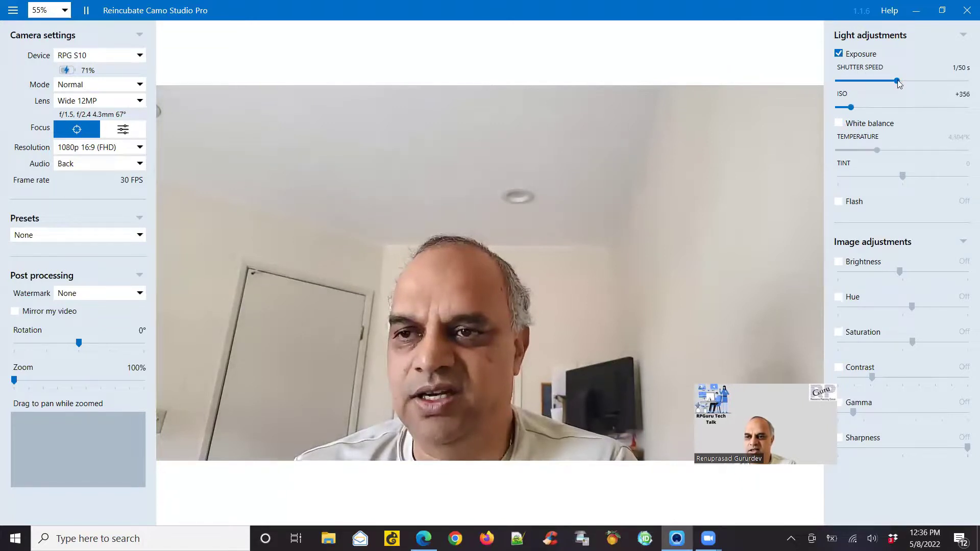
Step: Try manual shutter speeds of 1/29 s and about 1/40 s, and turn the manual exposure adjustment off
{"action": "left_click", "coordinate": [903, 82]}
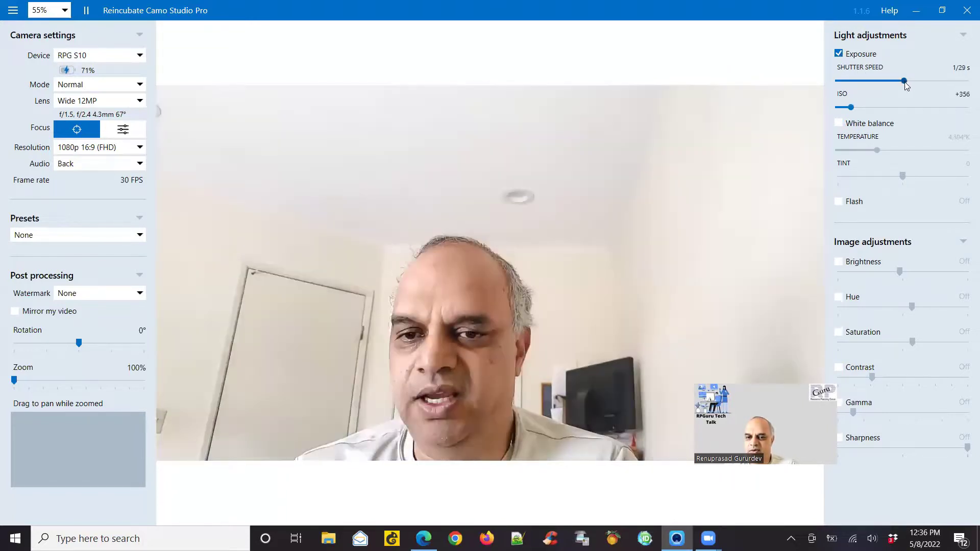
{"action": "left_click_drag", "start_coordinate": [907, 81], "coordinate": [899, 82]}
{"action": "left_click", "coordinate": [839, 54]}
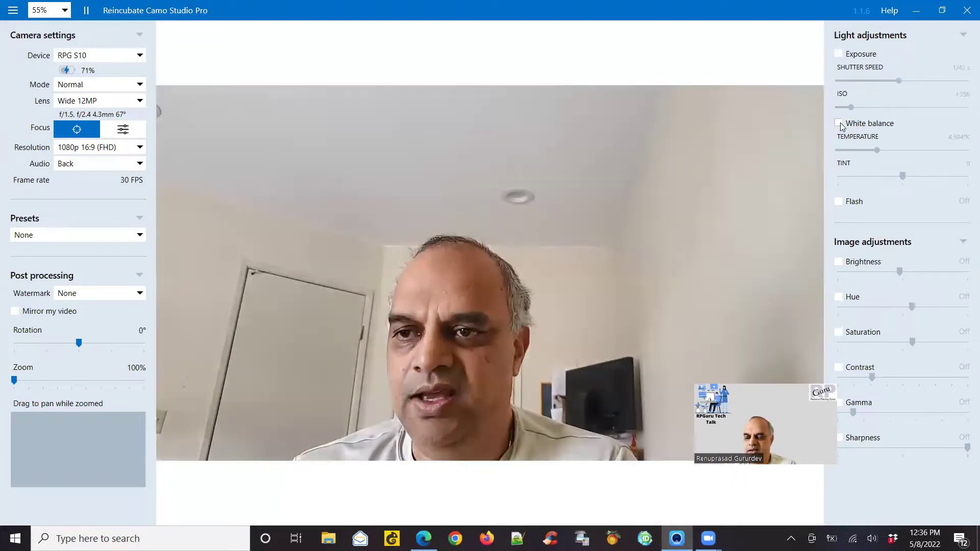
Step: Try manual white balance with the temperature raised to about 5,500 K, and turn the white balance adjustment off
{"action": "left_click", "coordinate": [840, 124]}
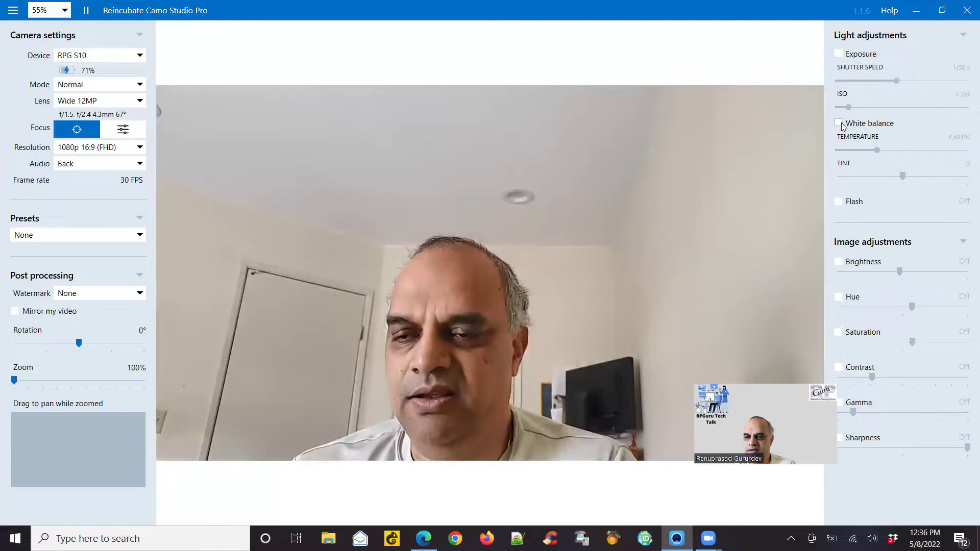
{"action": "left_click_drag", "start_coordinate": [879, 150], "coordinate": [883, 151]}
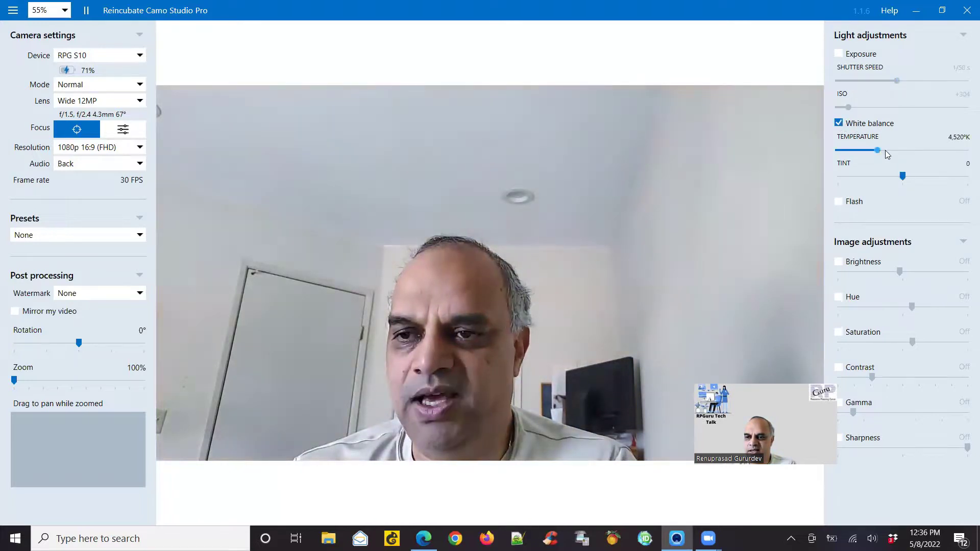
{"action": "left_click", "coordinate": [896, 150]}
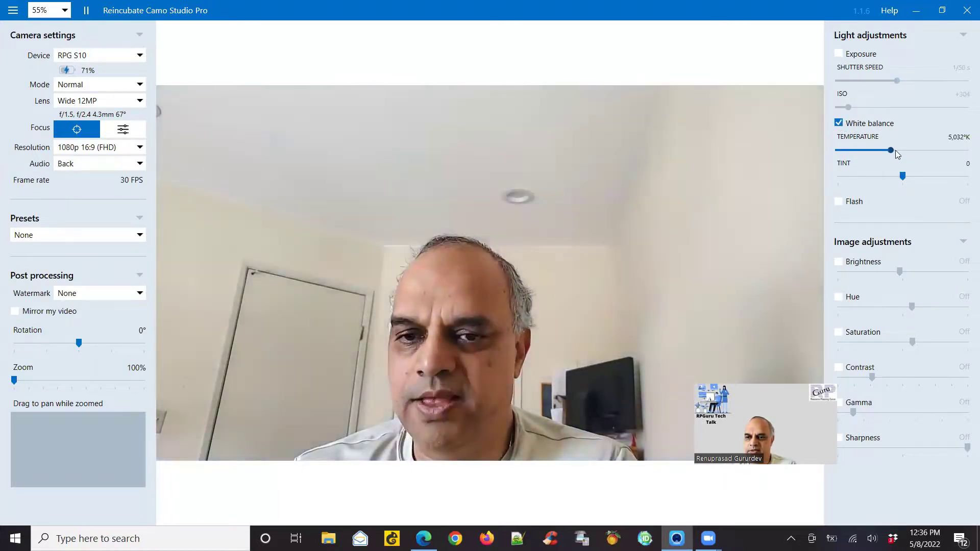
{"action": "left_click", "coordinate": [902, 151]}
{"action": "left_click", "coordinate": [906, 150]}
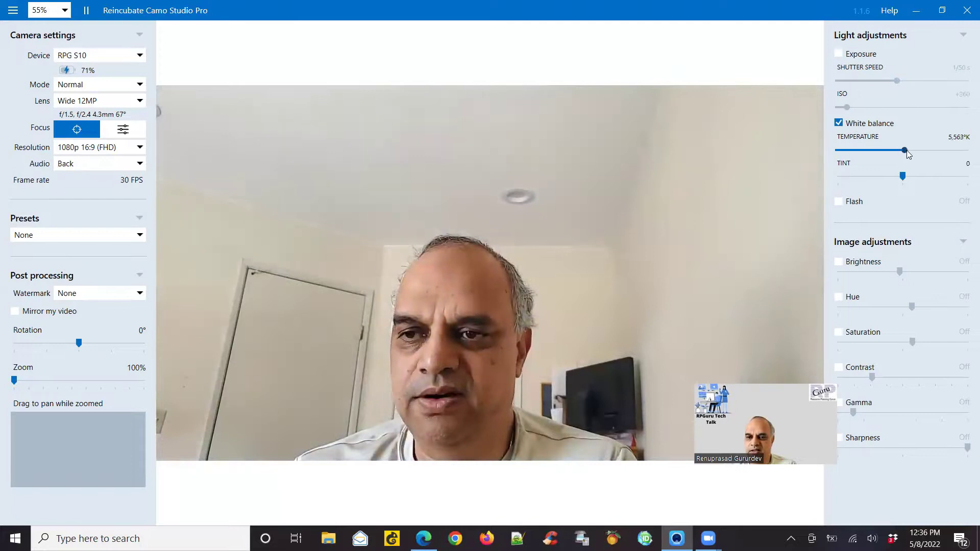
{"action": "left_click", "coordinate": [903, 151]}
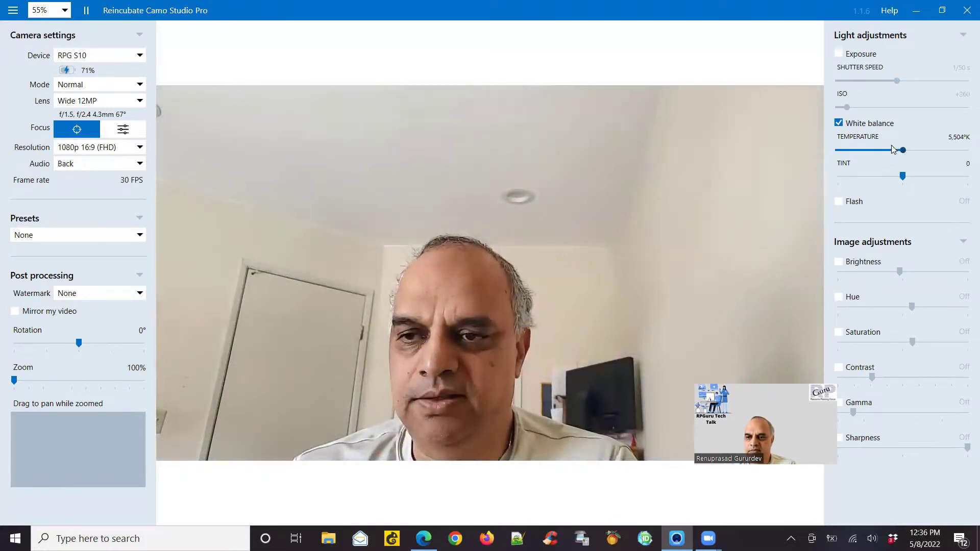
{"action": "left_click", "coordinate": [840, 123]}
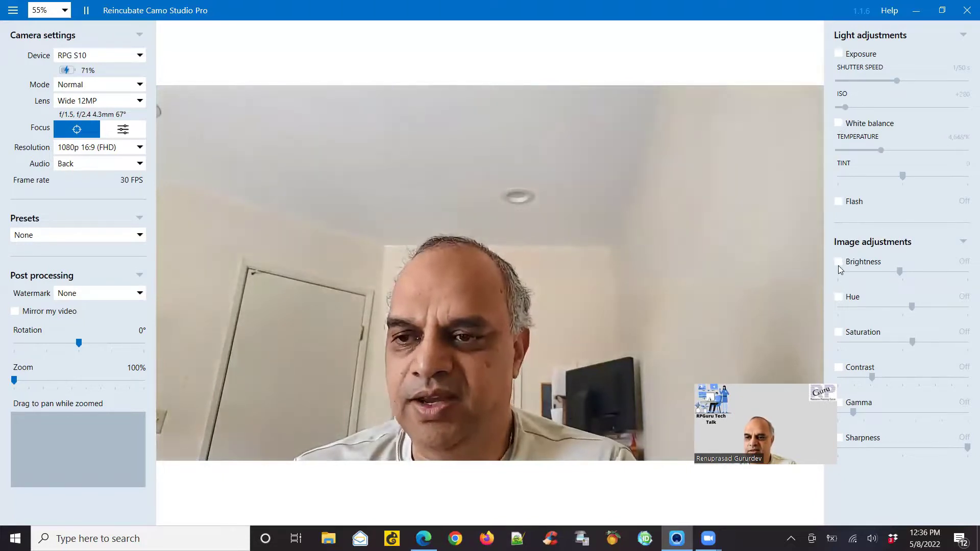
Step: Set the image brightness to 8%, and enable the hue adjustment at 46°
{"action": "left_click", "coordinate": [899, 271]}
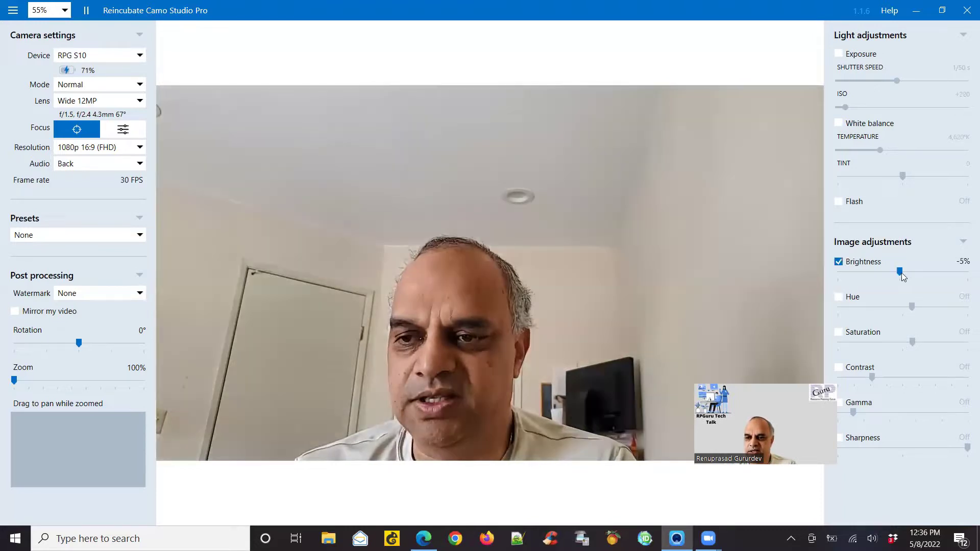
{"action": "left_click", "coordinate": [908, 271]}
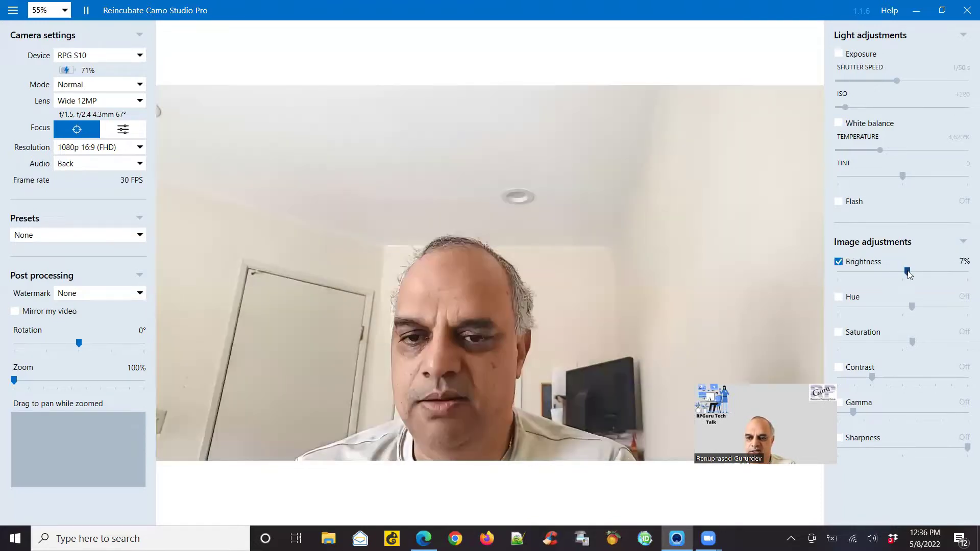
{"action": "left_click", "coordinate": [846, 298]}
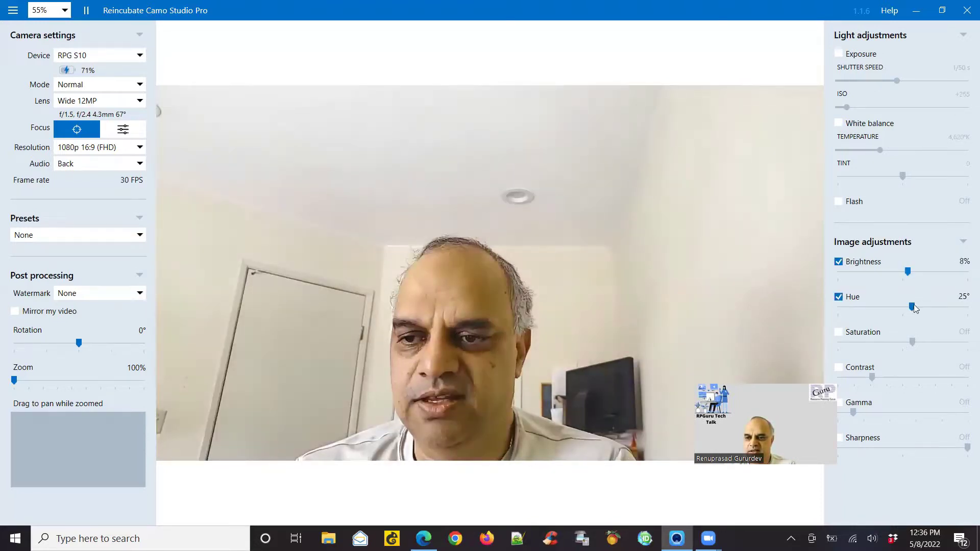
{"action": "left_click", "coordinate": [918, 307]}
Step: Enable the saturation adjustment at 1.12, and lower the hue to 21° before turning the hue adjustment off
{"action": "left_click", "coordinate": [843, 333]}
{"action": "left_click", "coordinate": [913, 342]}
{"action": "left_click_drag", "start_coordinate": [914, 346], "coordinate": [911, 342]}
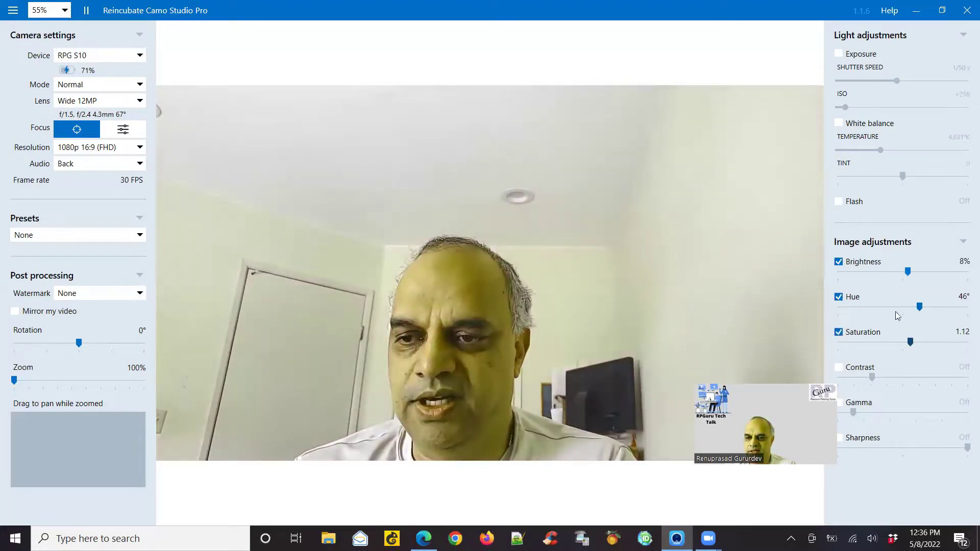
{"action": "left_click_drag", "start_coordinate": [921, 310], "coordinate": [911, 307]}
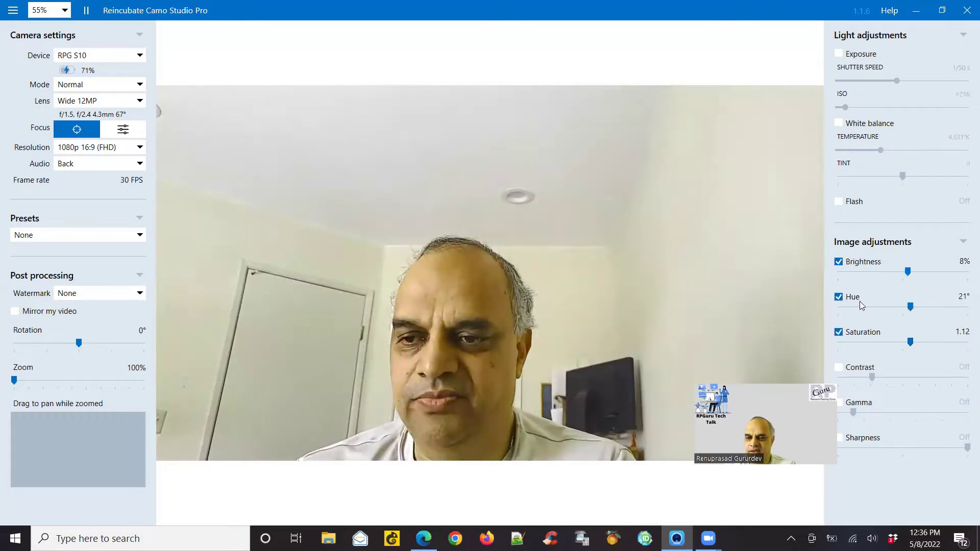
{"action": "left_click", "coordinate": [839, 298]}
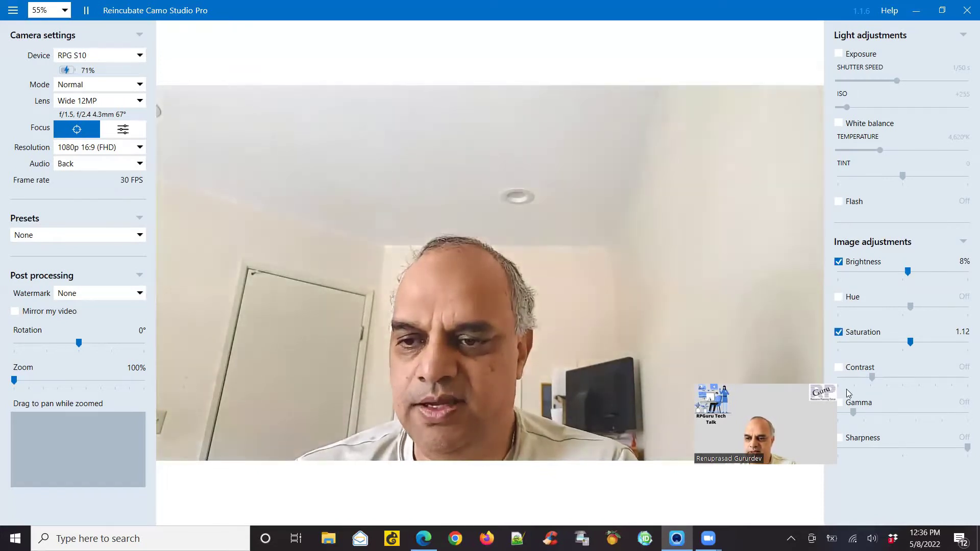
Step: Try a contrast adjustment of 1.1 on the camera image and turn the contrast adjustment off
{"action": "left_click", "coordinate": [873, 378]}
{"action": "mouse_move", "coordinate": [874, 379]}
{"action": "left_mouse_down"}
{"action": "mouse_move", "coordinate": [886, 378]}
{"action": "mouse_move", "coordinate": [875, 378]}
{"action": "left_mouse_up"}
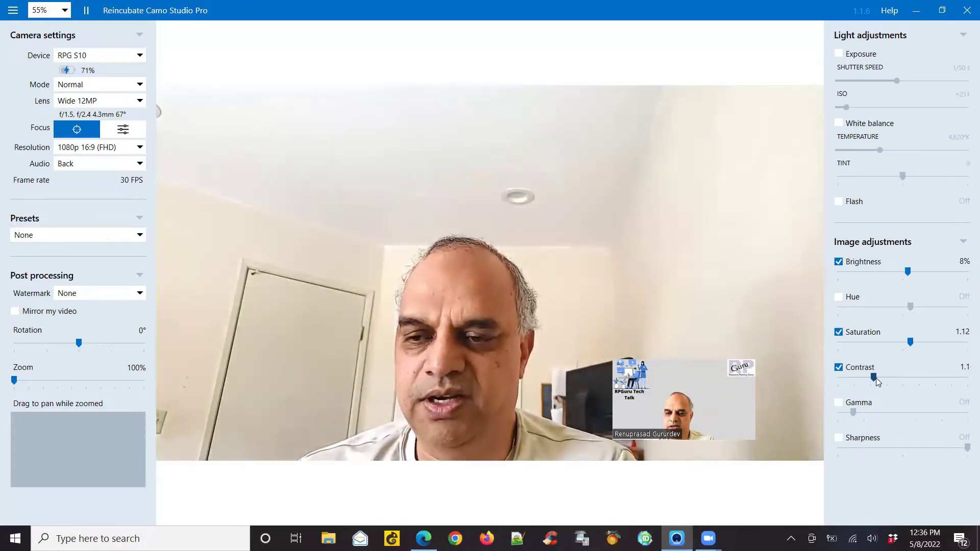
{"action": "left_click", "coordinate": [839, 368]}
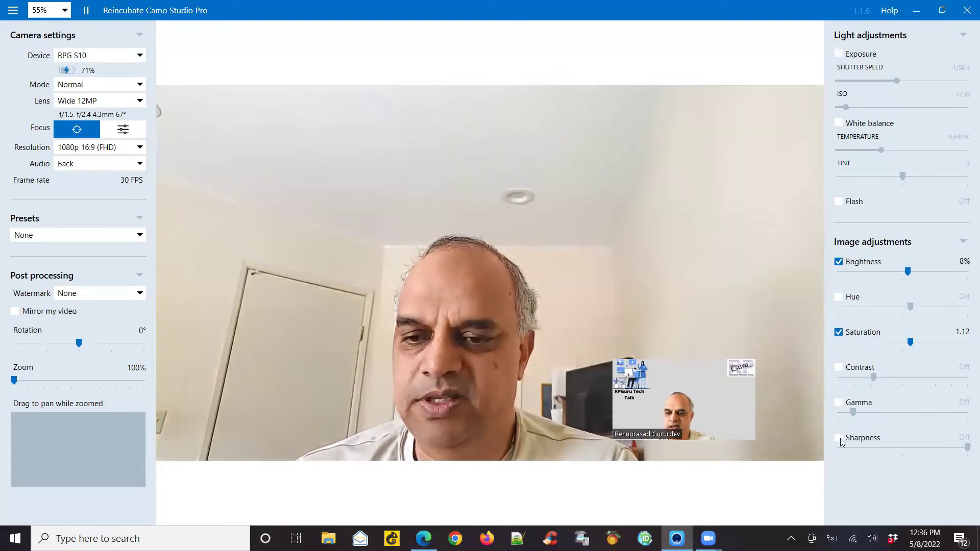